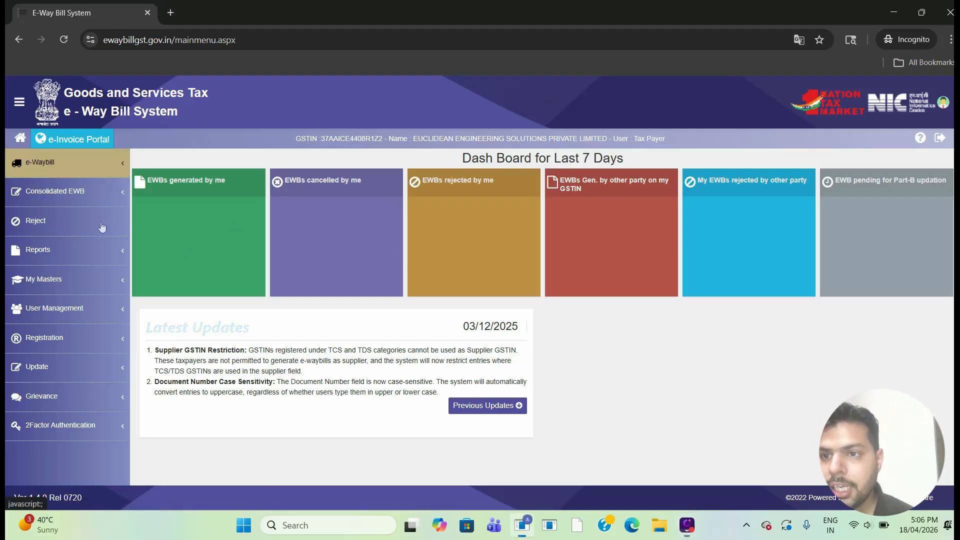
- Open a new e-way bill entry form and set the sub type to Others, specified as Hiring
click(60, 163)
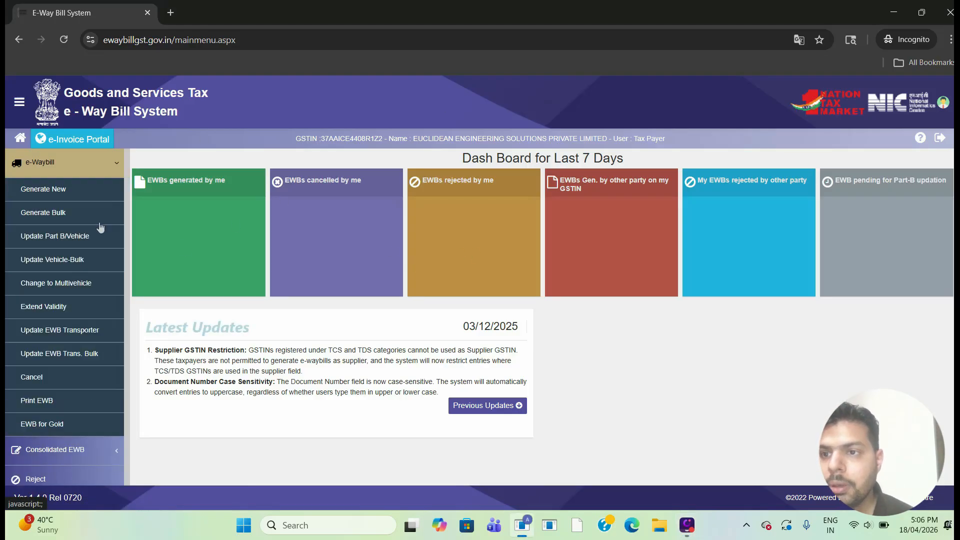
click(62, 254)
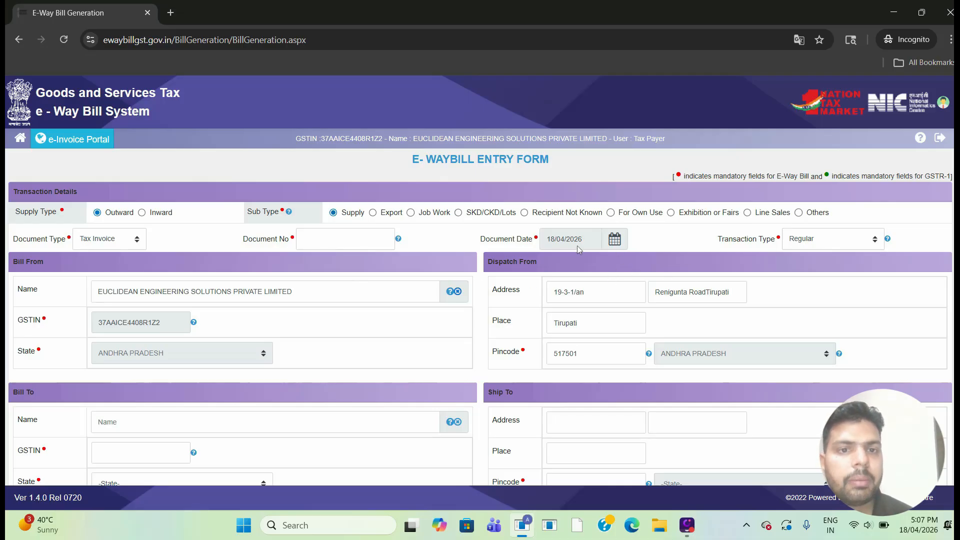
click(798, 212)
click(855, 217)
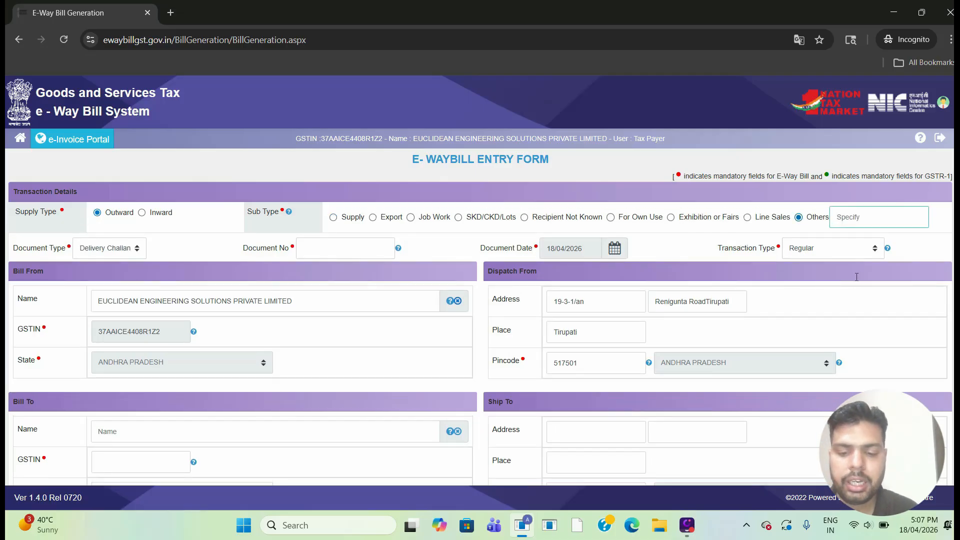
text(Hiring)
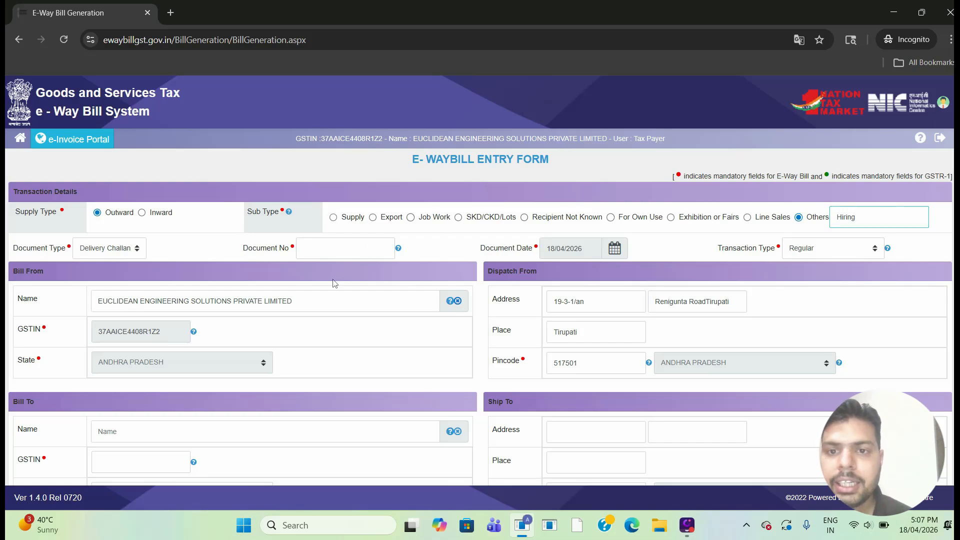
- Try the Supply sub type with Tax Invoice as the document type
click(333, 217)
click(109, 238)
click(97, 255)
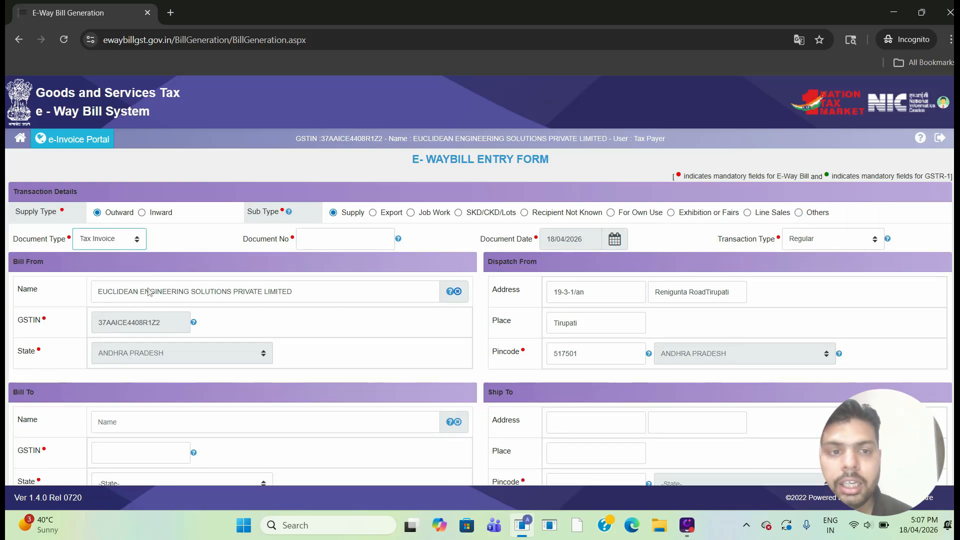
- Set the sub type to Others, choose Delivery Challan as the document type and enter document number 001
click(798, 212)
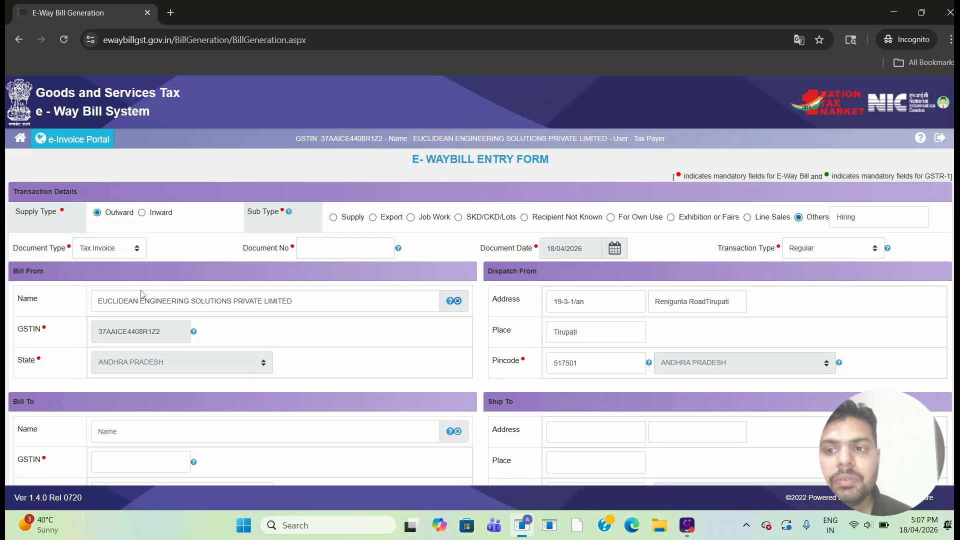
click(116, 249)
click(121, 330)
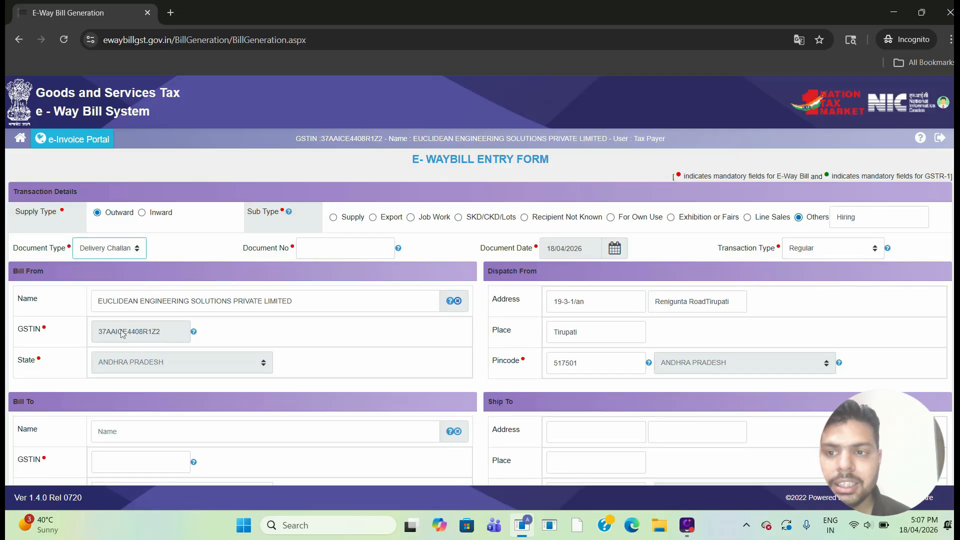
key(Tab)
text(001)
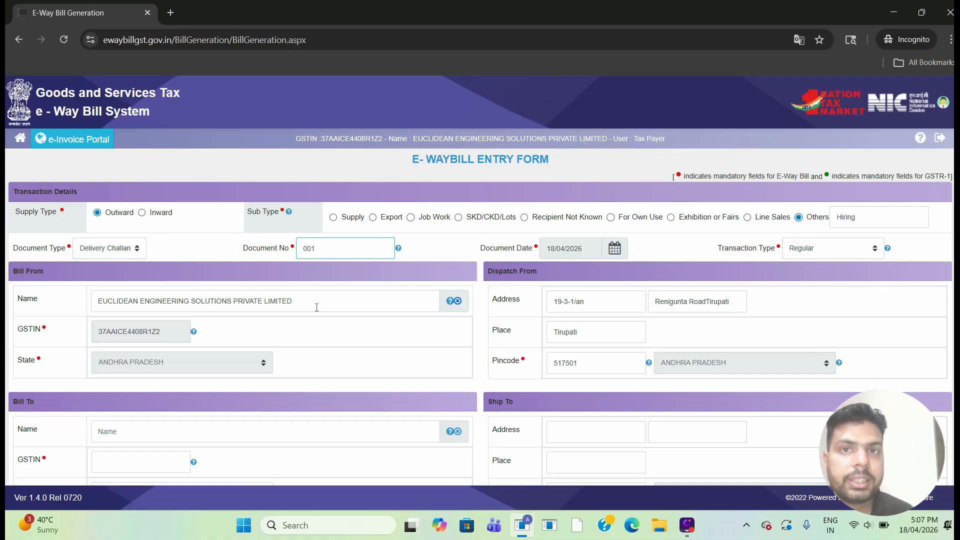
- Check which dates can be chosen for the document date
click(636, 312)
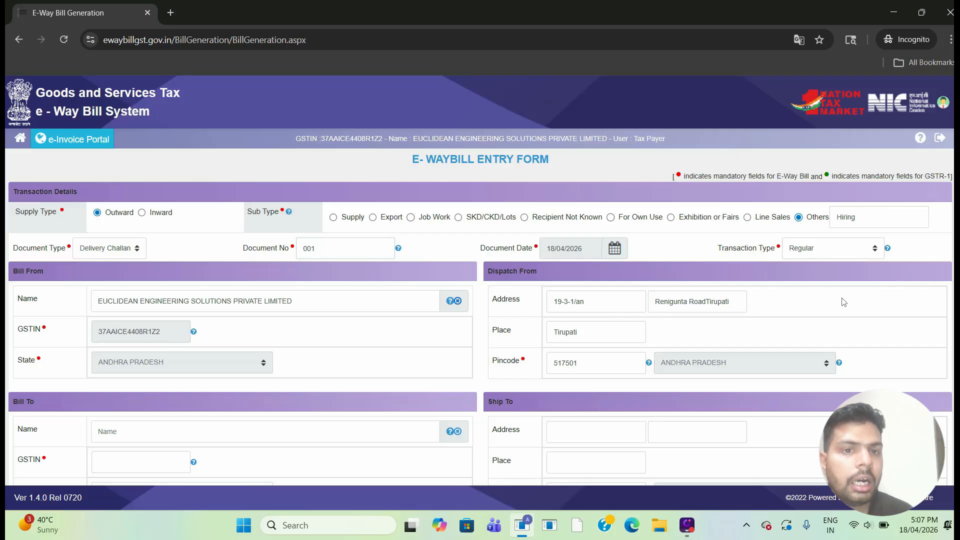
key(Tab)
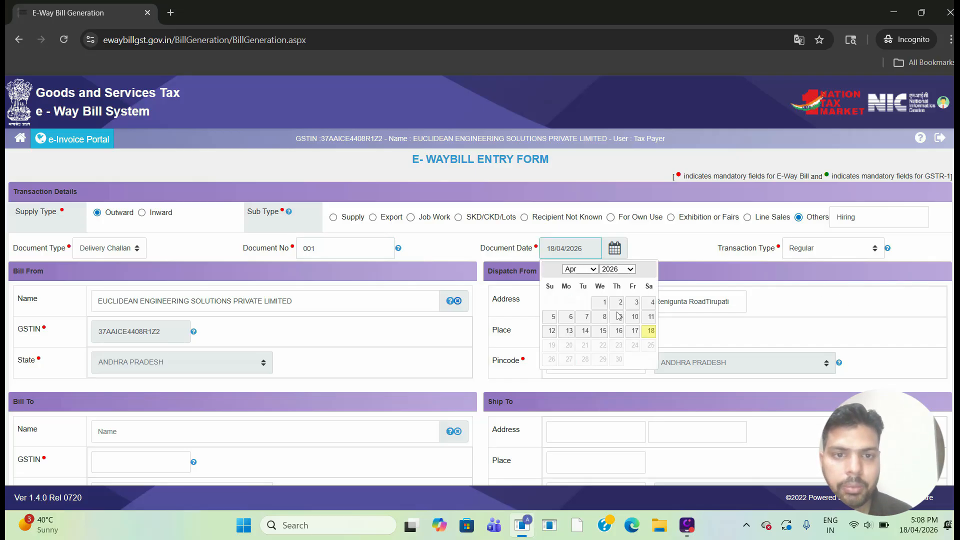
click(659, 306)
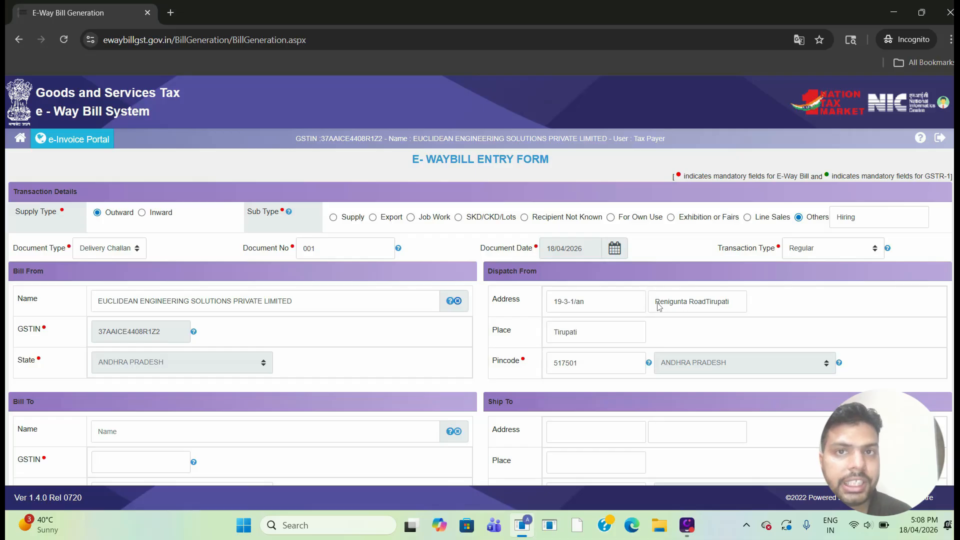
- Try the Bill To - Ship To and Bill From - Dispatch From transaction types and return to Regular
click(803, 310)
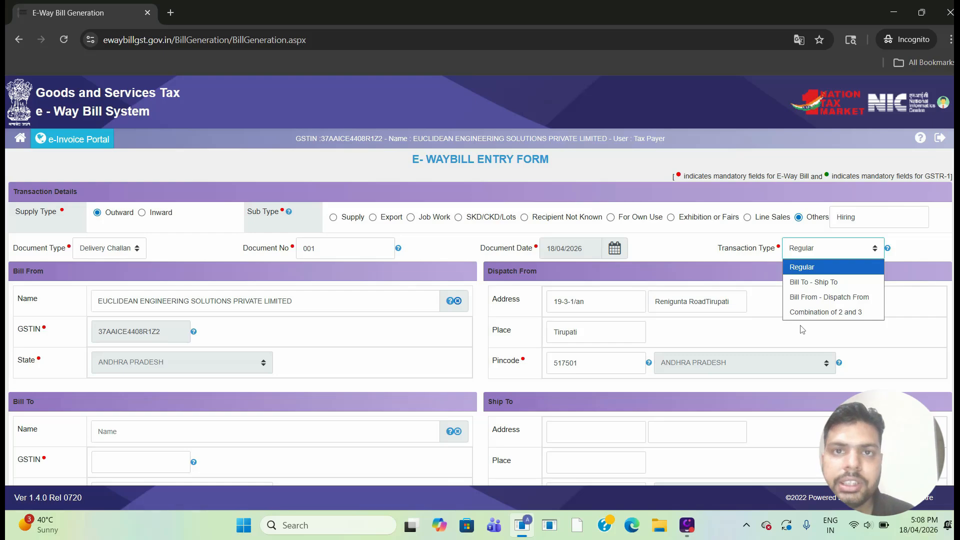
key(Down)
key(Return)
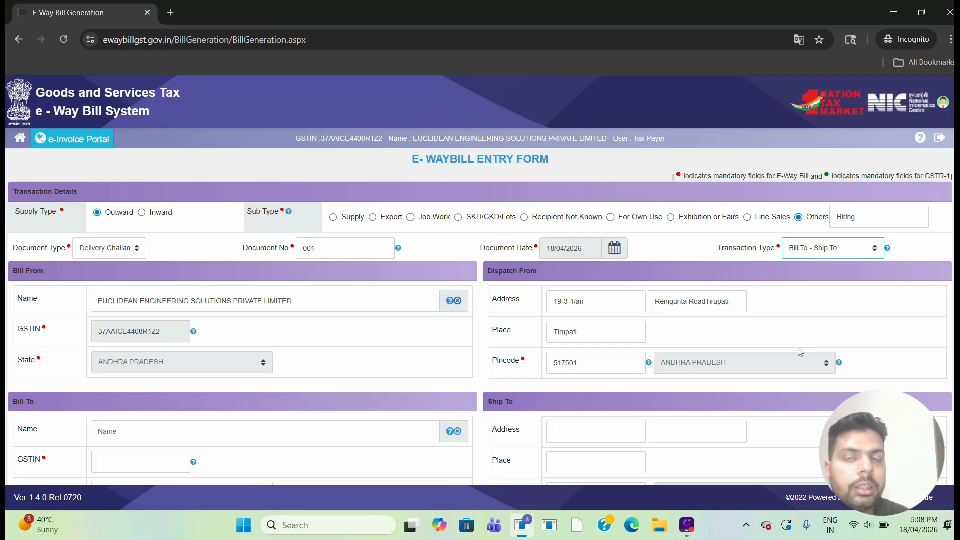
click(812, 248)
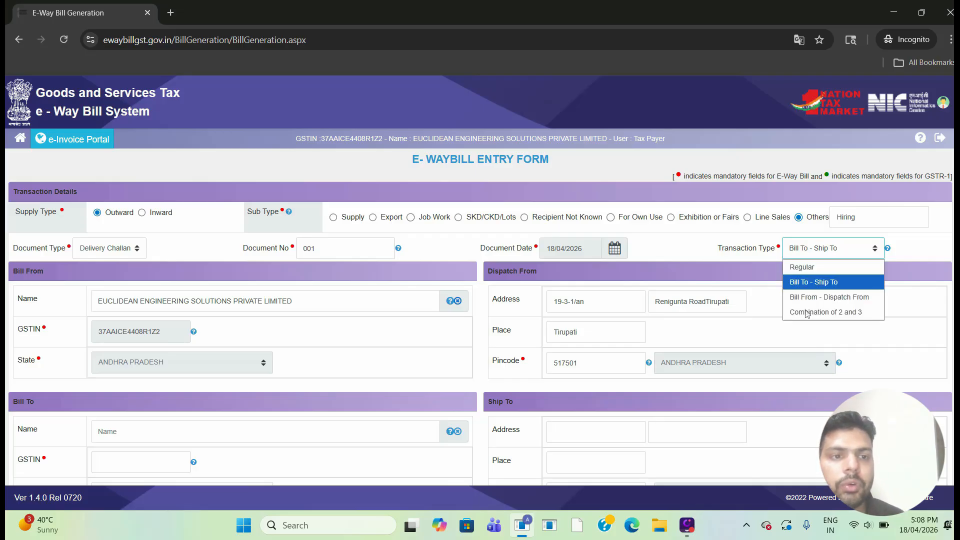
key(Down)
key(Return)
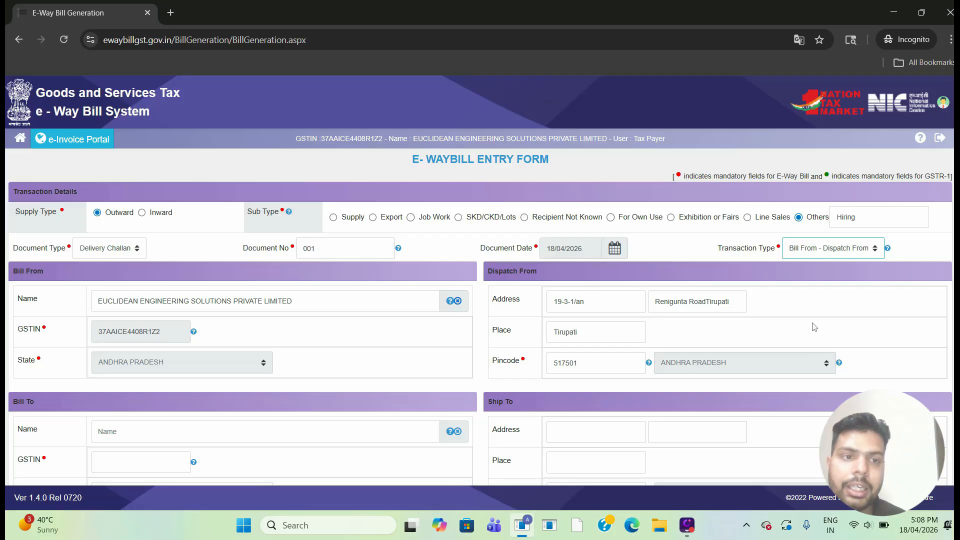
click(815, 250)
key(Return)
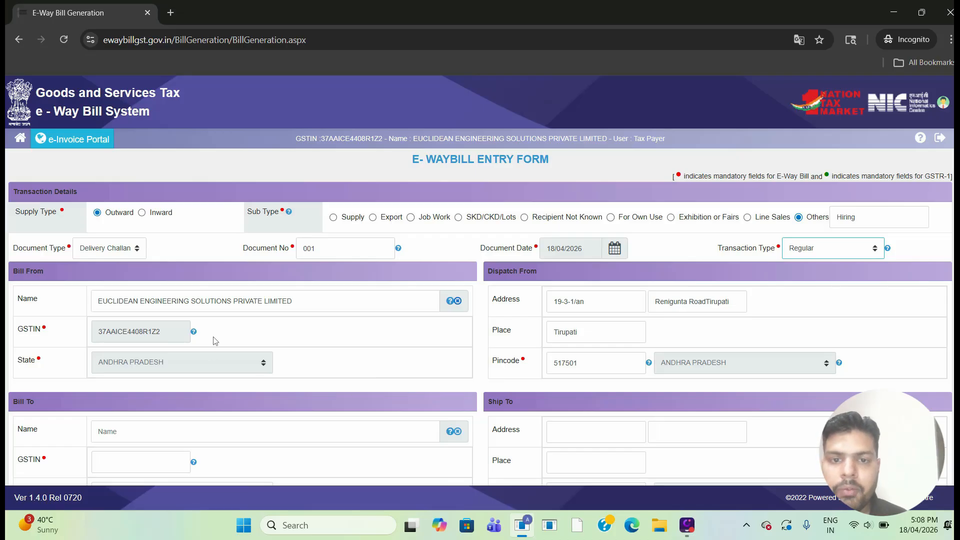
- Set the Bill To GSTIN to URP and the Bill To state to UTTAR PRADESH
scroll(214, 340, down, 2)
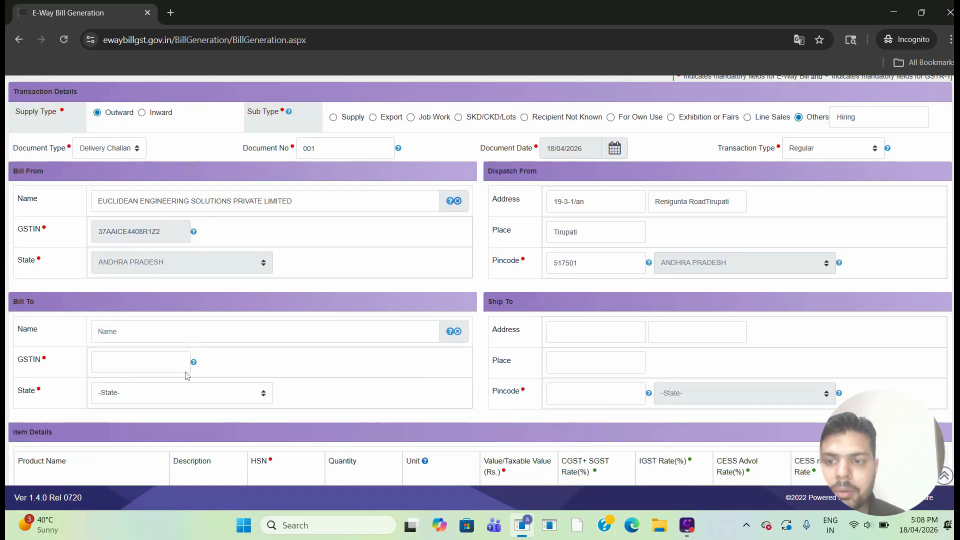
click(141, 362)
text(URP)
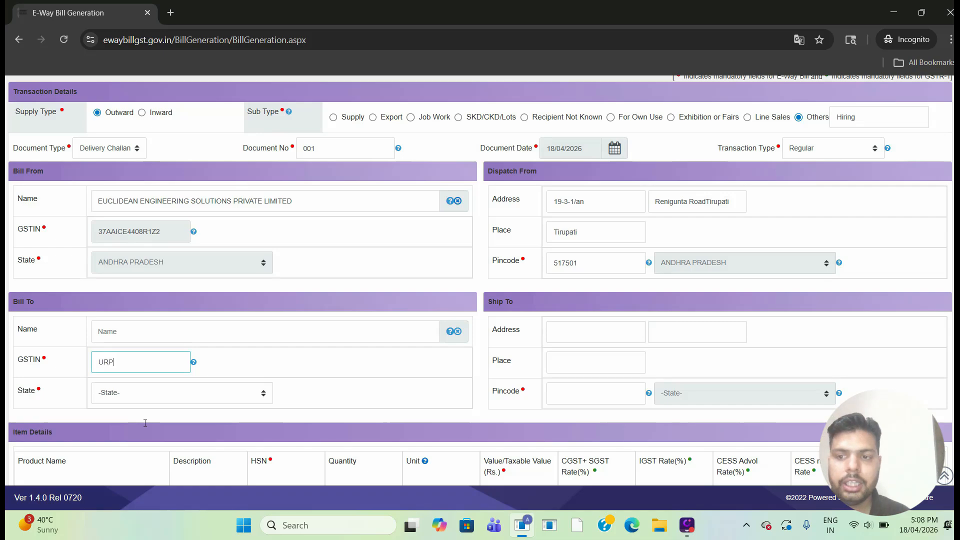
click(337, 440)
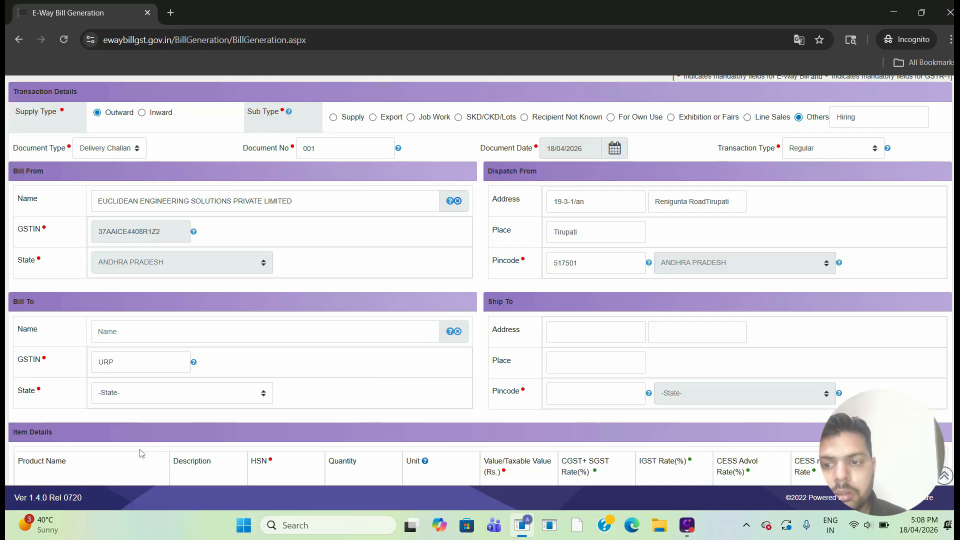
key(space)
key(u)
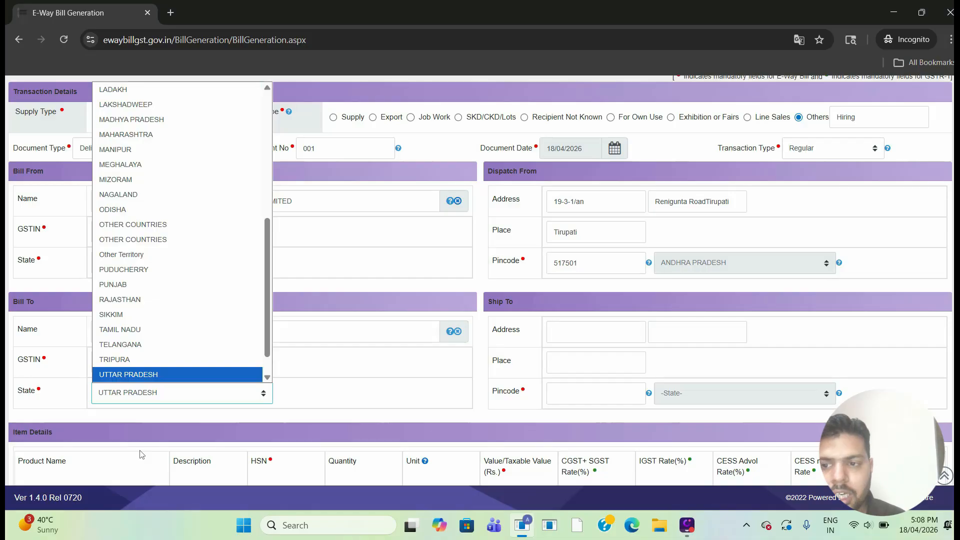
key(Return)
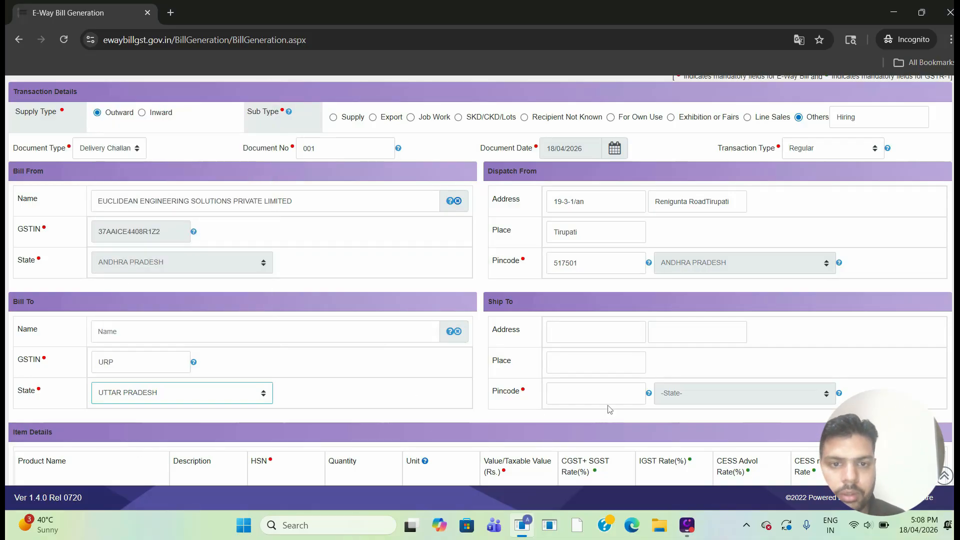
- Set the Ship To pincode to 201301
scroll(480, 280, down, 3)
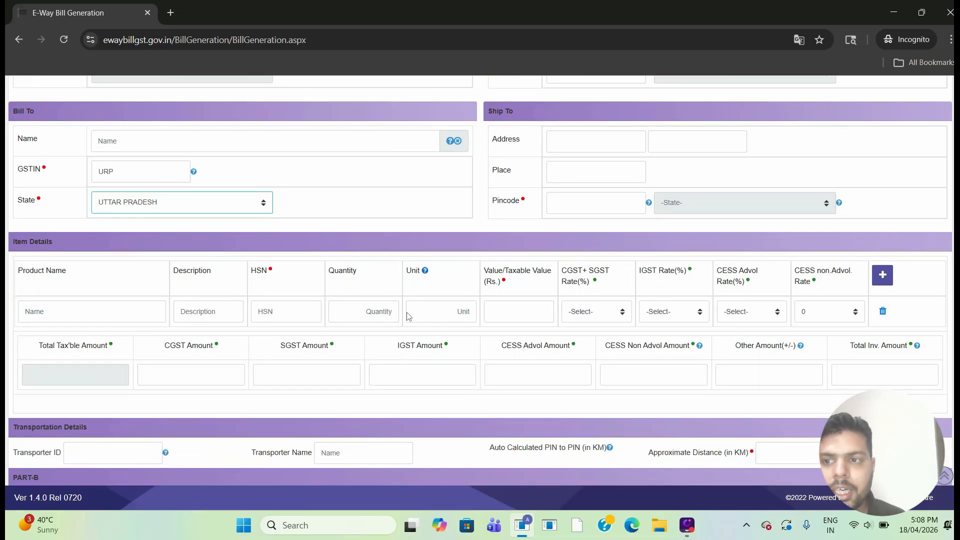
click(150, 314)
key(Return)
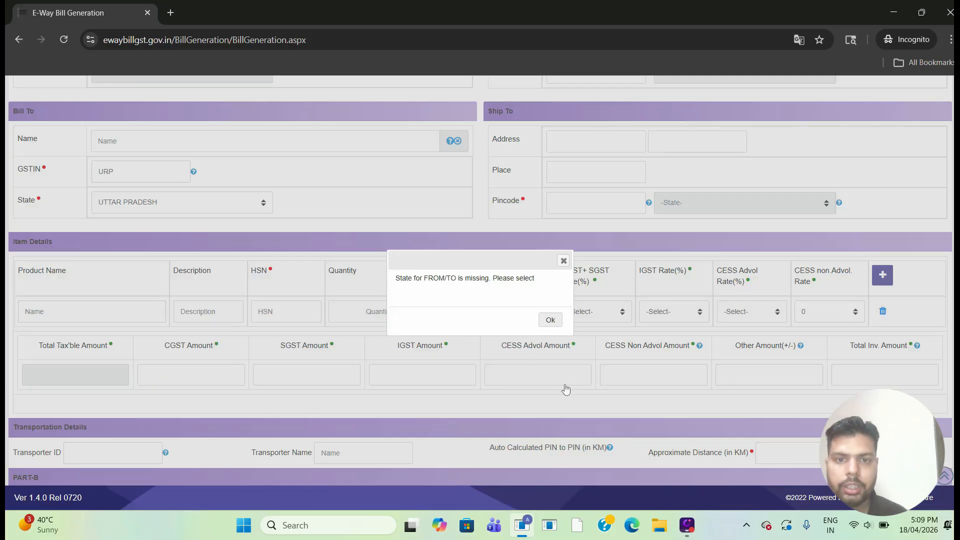
key(Return)
click(595, 202)
text(201301)
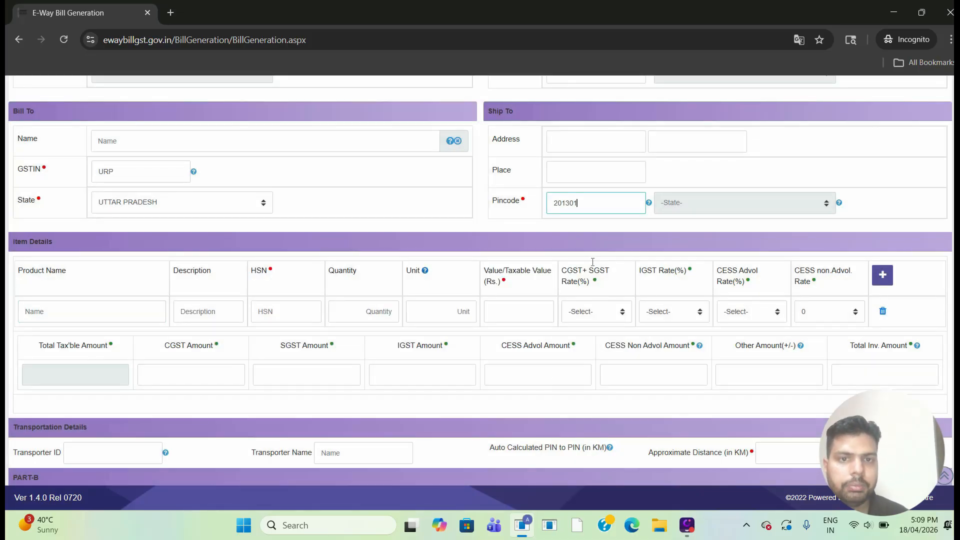
- Enter the item as DG Sets with the description Hiring and HSN code 7348
text(DG Sets)
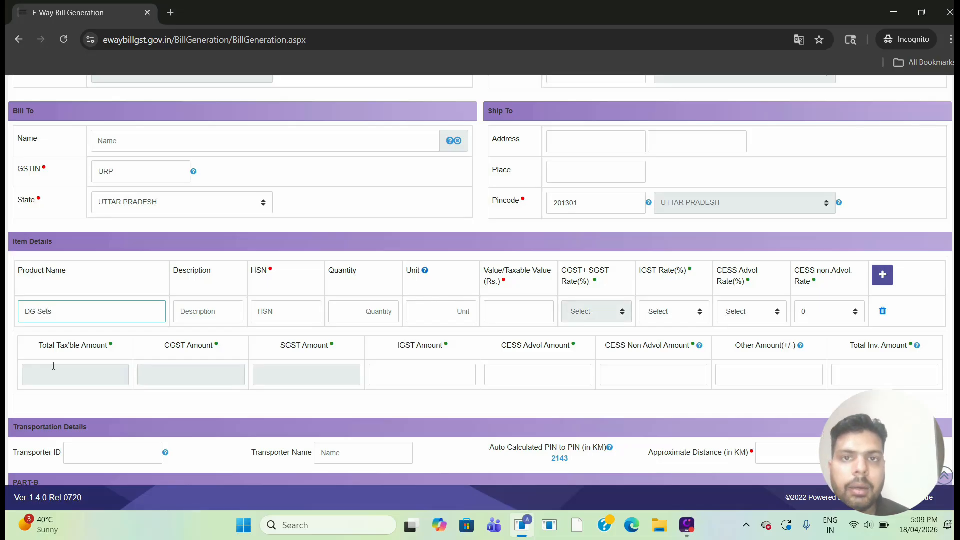
key(Tab)
text(Hiring)
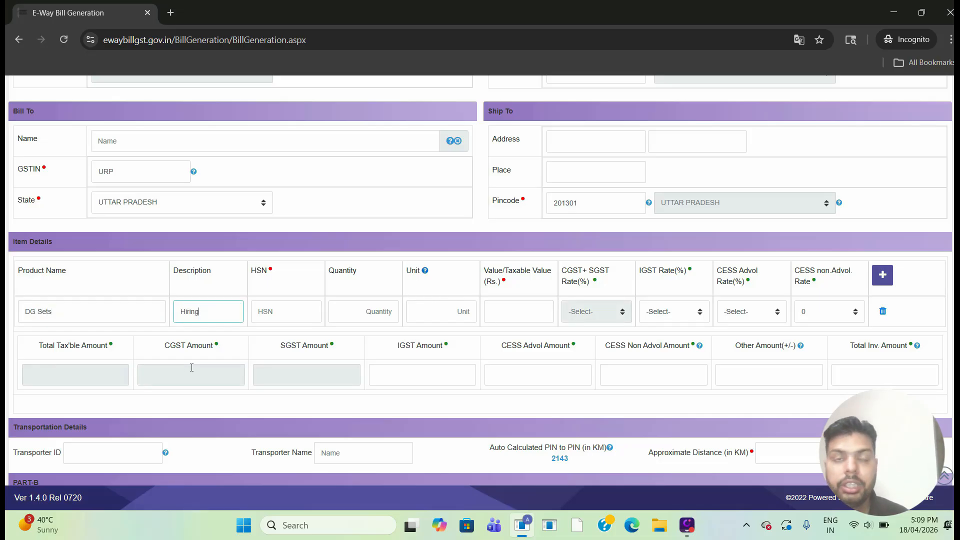
key(Tab)
text(7348)
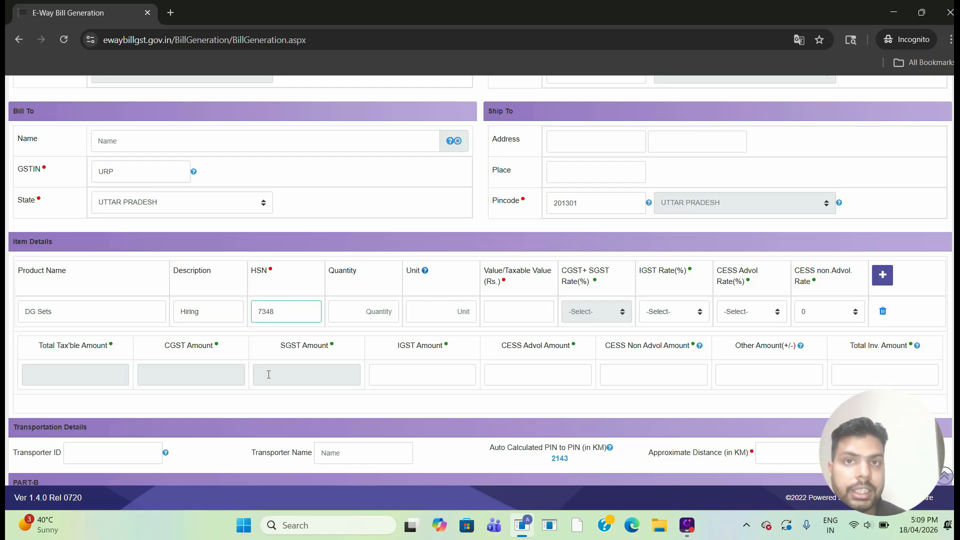
- Set the item's quantity to 1, its unit to NOS and its taxable value to 100000
key(Tab)
text(1)
key(Tab)
text(NOS)
key(Tab)
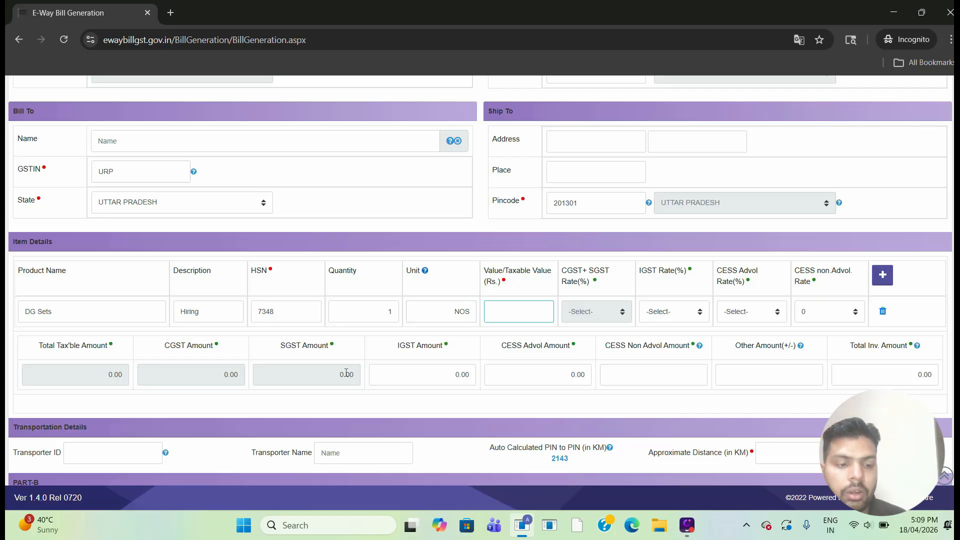
text(100000)
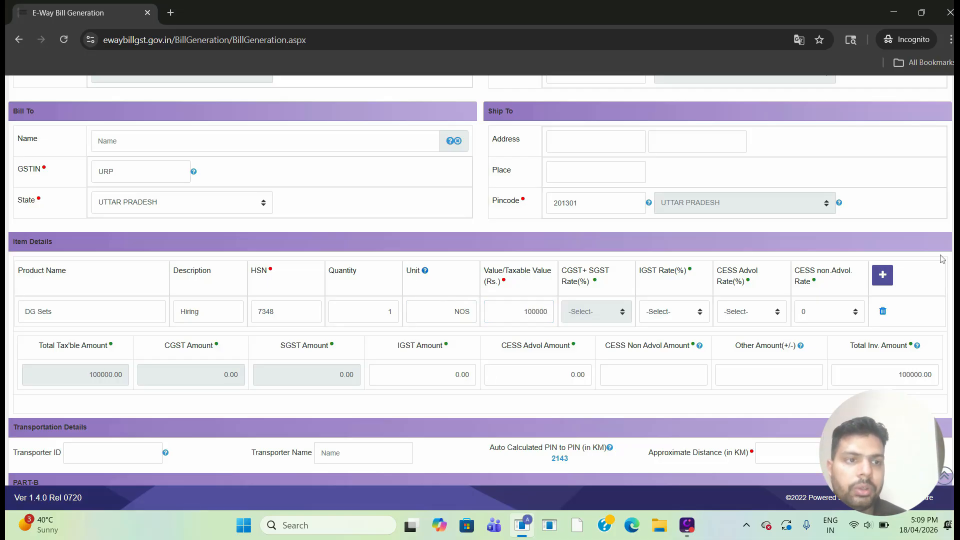
- Review the transportation and Part-B vehicle details, and recheck the transaction details of the form
scroll(480, 280, down, 1)
scroll(730, 277, down, 2)
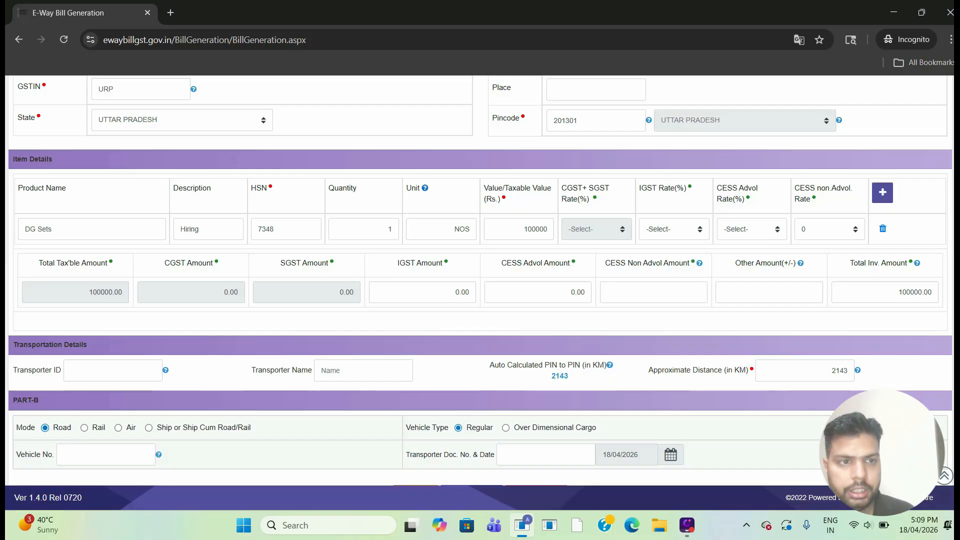
scroll(465, 274, down, 1)
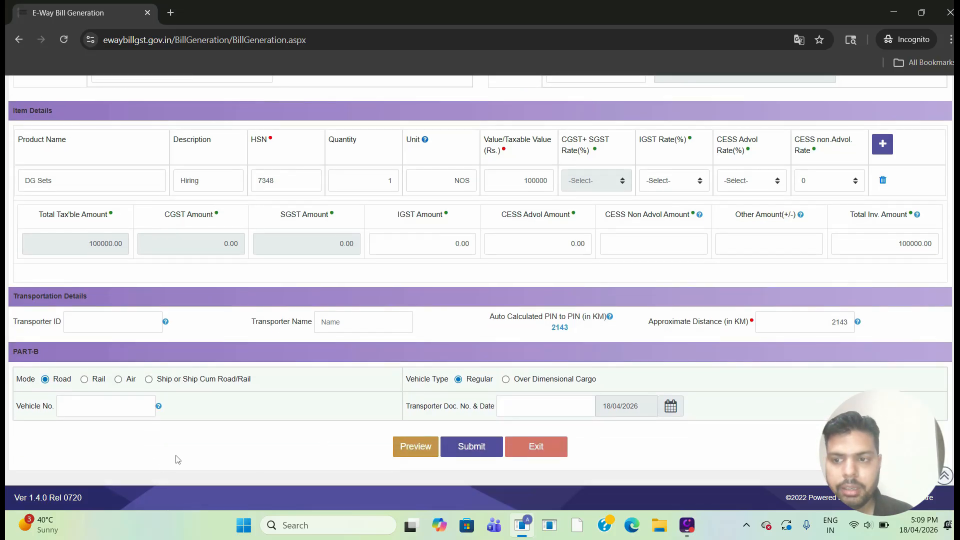
click(100, 406)
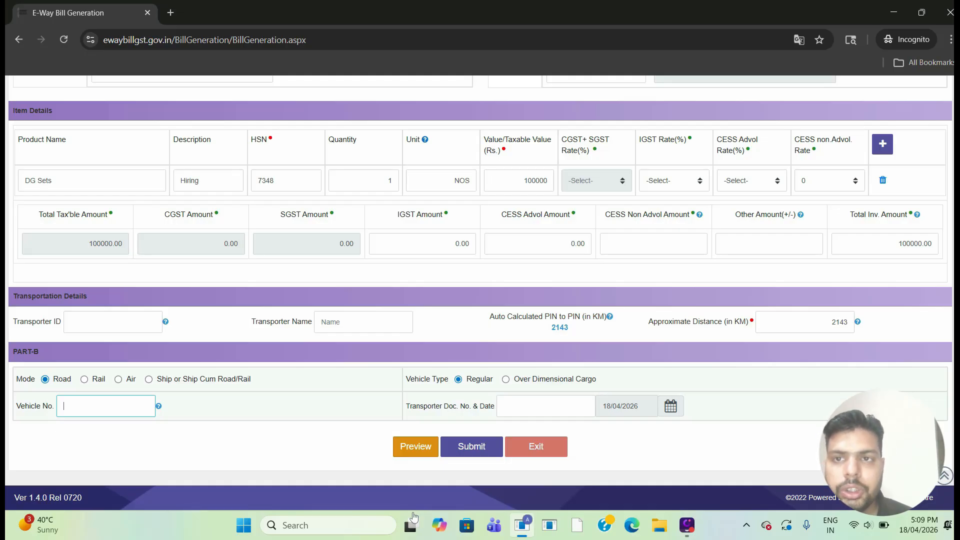
click(364, 514)
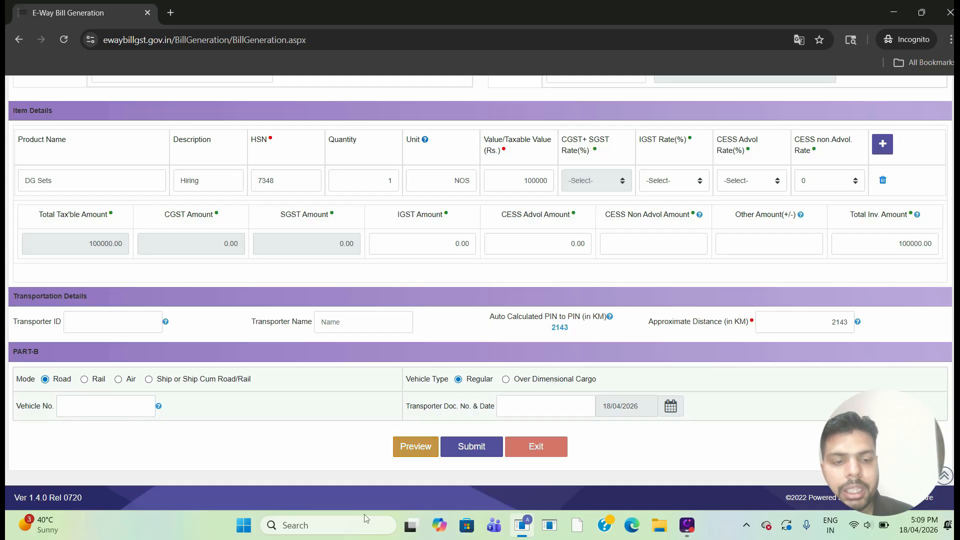
scroll(364, 514, up, 6)
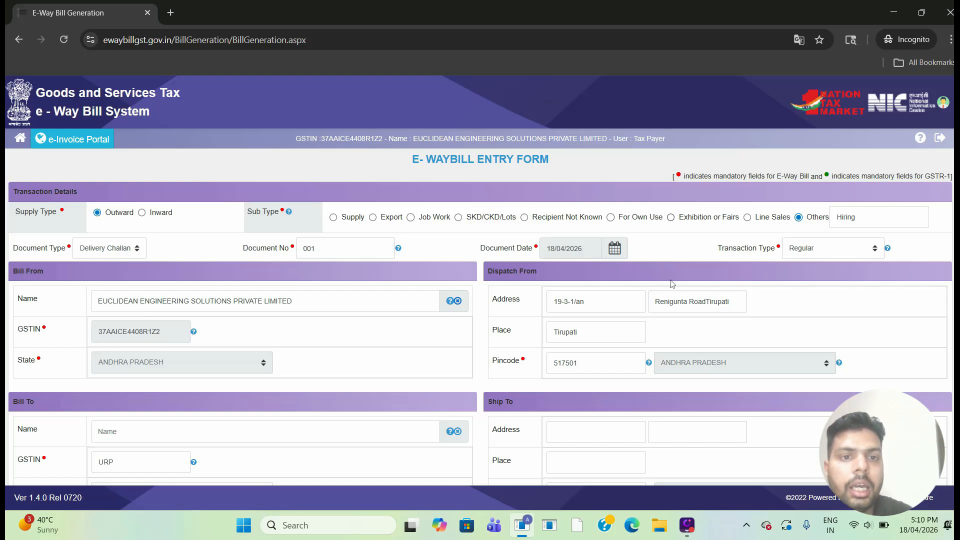
click(670, 216)
click(550, 325)
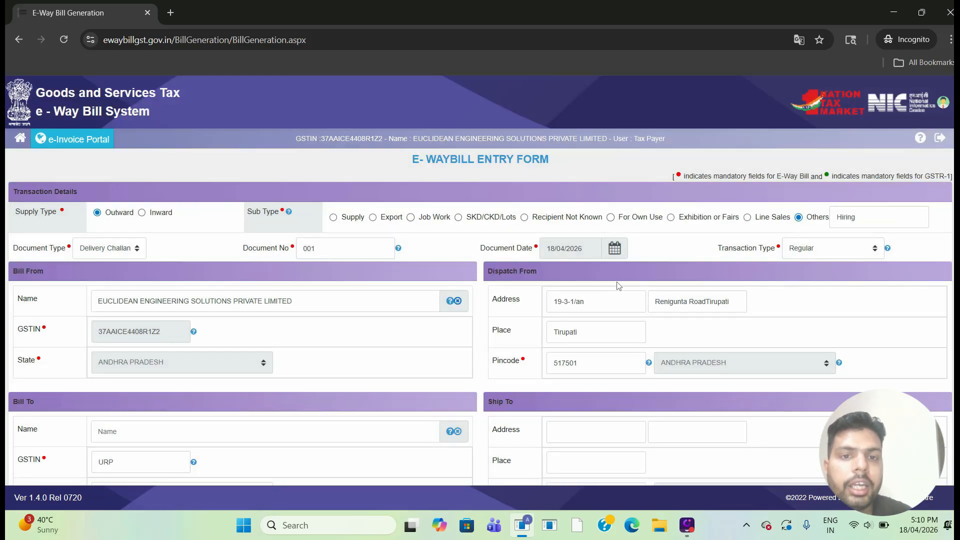